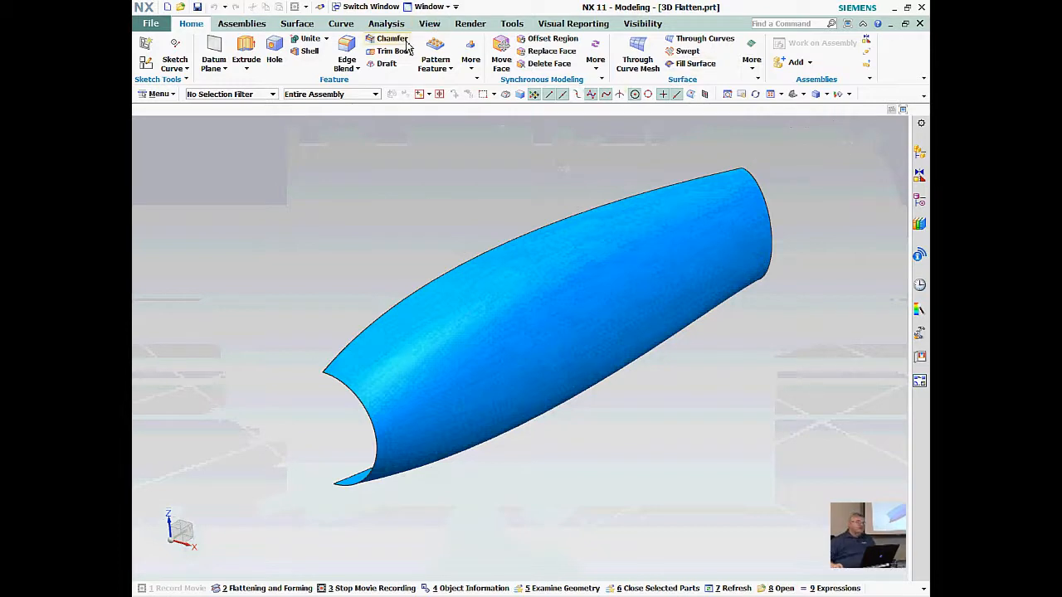
- Start a Flattening and Forming feature of the Flattening type with the curved blue surface as the source face
click(296, 25)
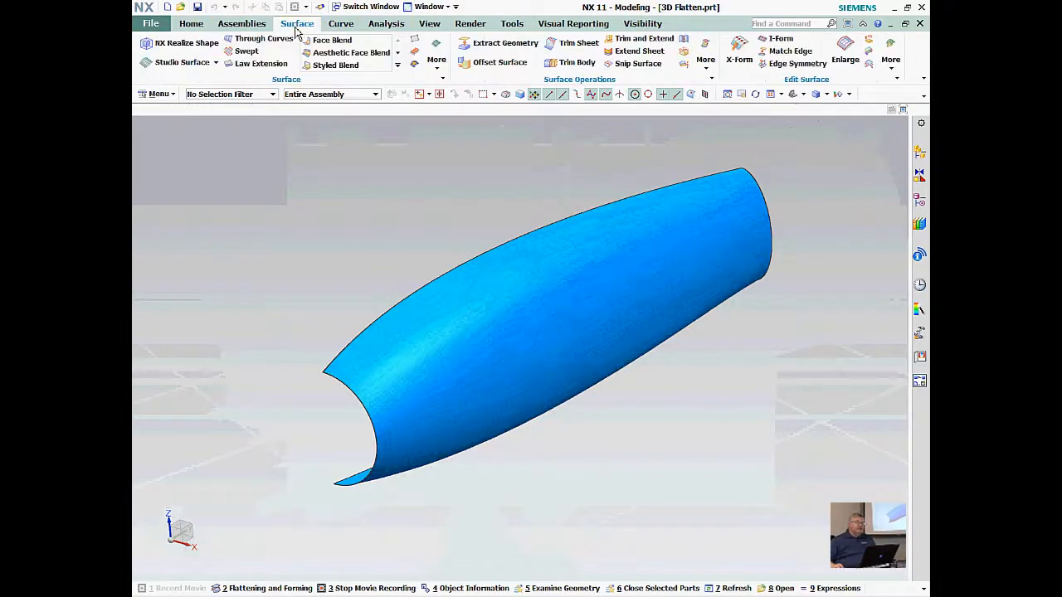
click(891, 66)
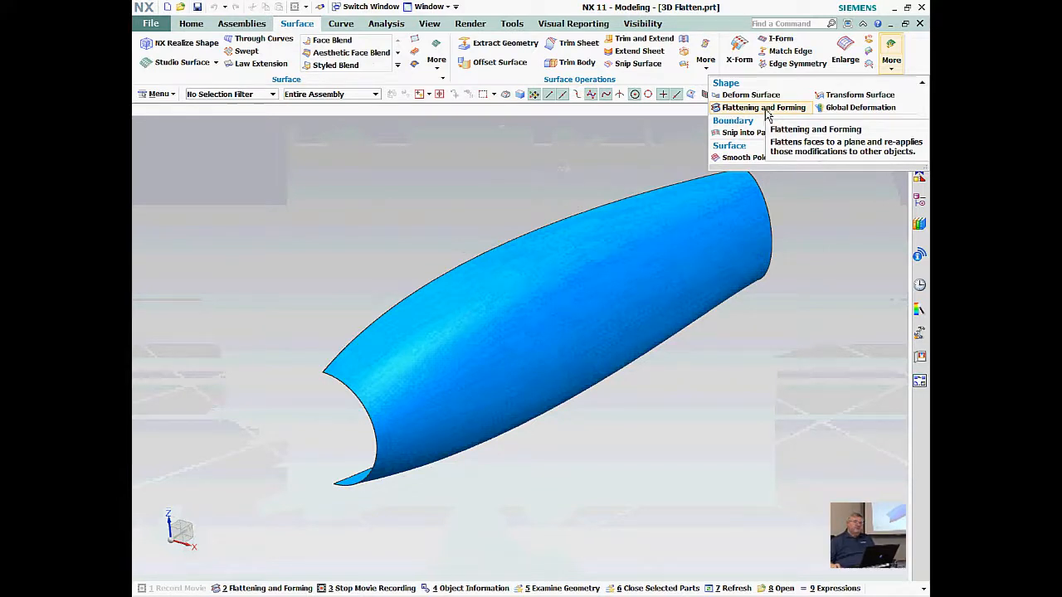
click(765, 110)
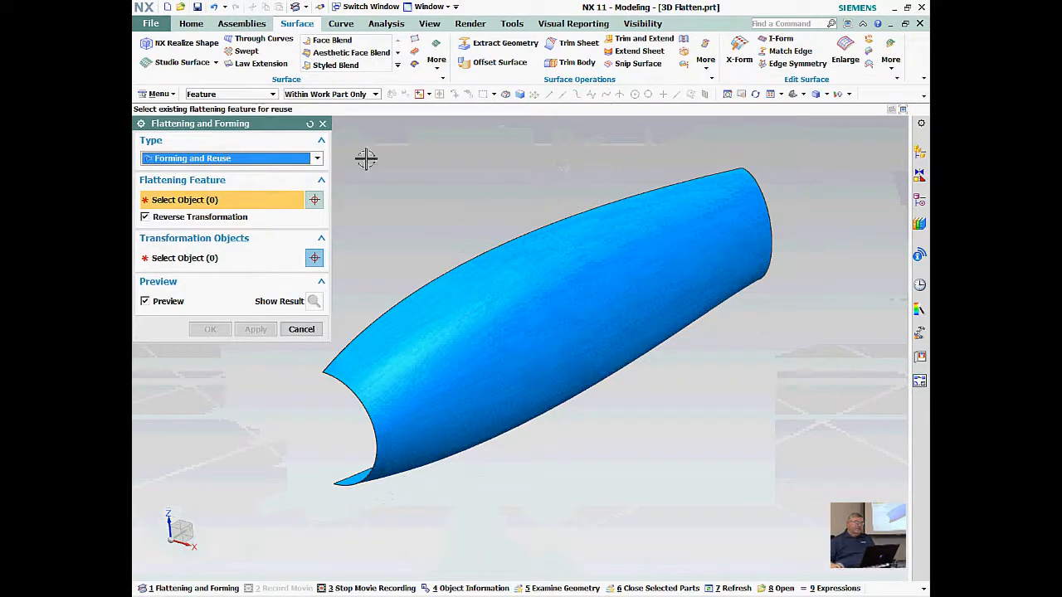
click(262, 160)
click(249, 173)
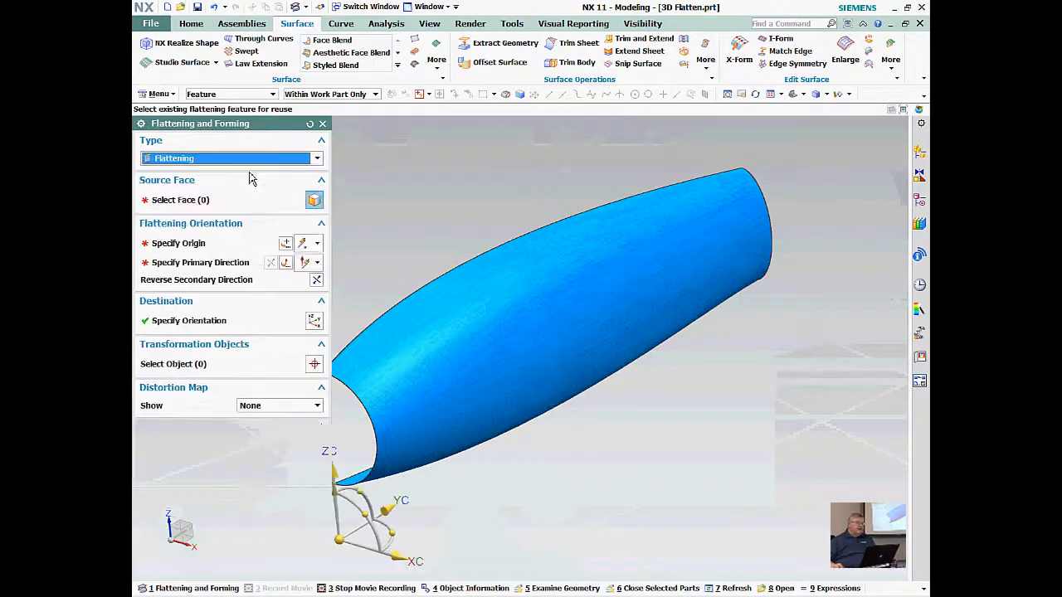
click(537, 296)
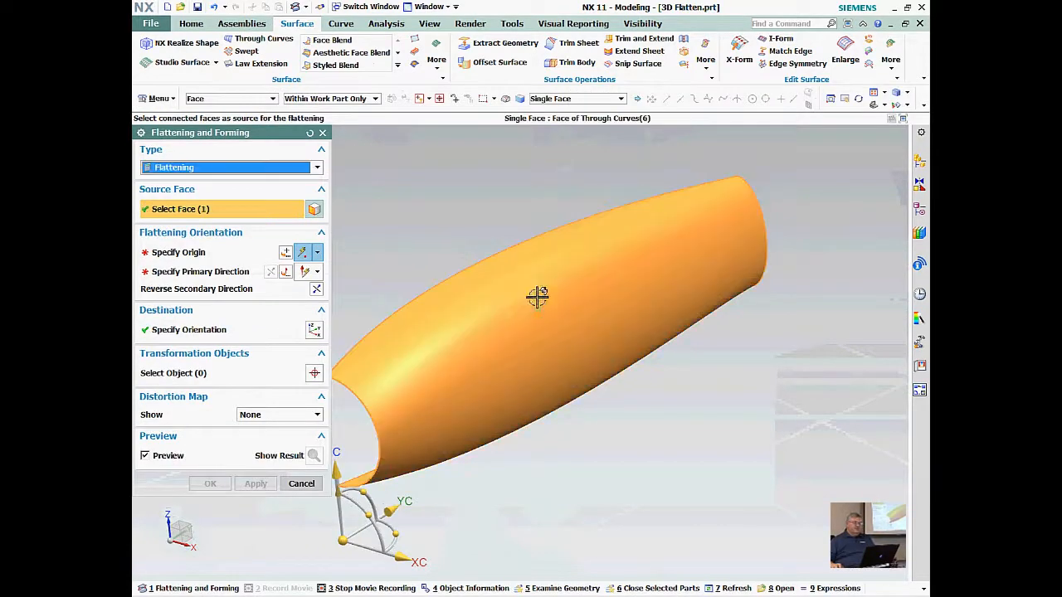
- Set the flattening origin at the surface's lower corner and the primary direction along the X-axis, and create the flattened sheet
middle_drag(461, 211, 613, 344)
middle_click(462, 230)
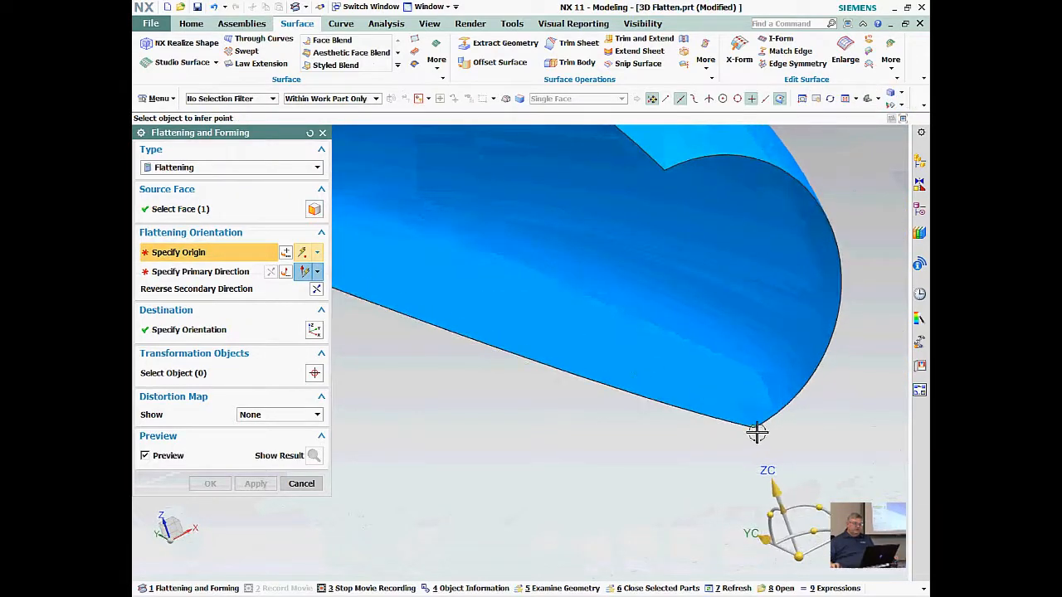
click(757, 429)
middle_drag(761, 419, 624, 327)
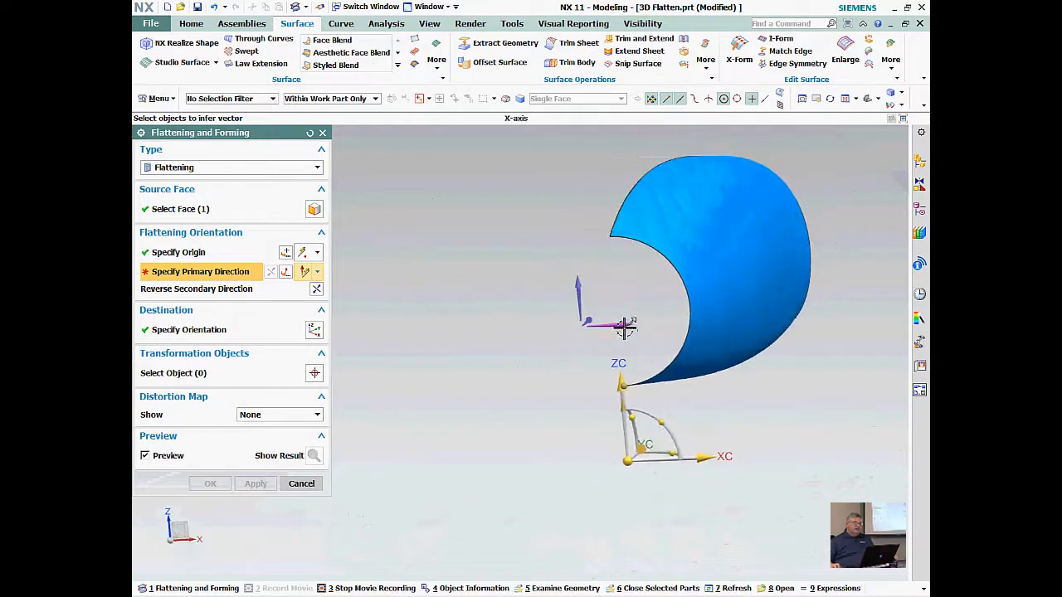
click(624, 327)
middle_drag(777, 224, 627, 271)
middle_click(798, 191)
middle_drag(497, 302, 758, 249)
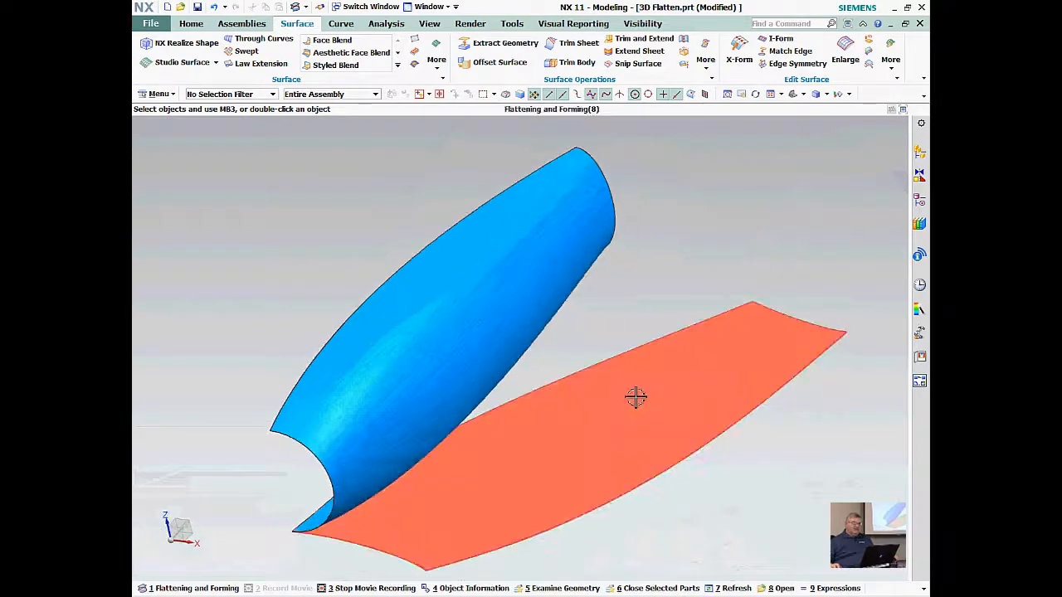
- Reopen the flattening feature and show the Area distortion map to examine distortion across the curved face
double_click(635, 396)
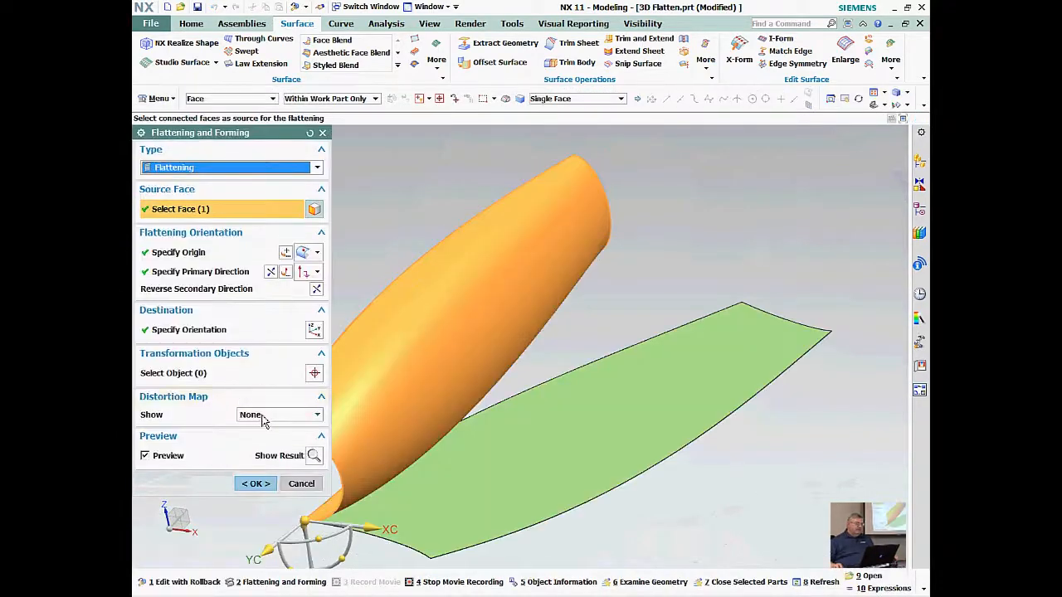
click(264, 421)
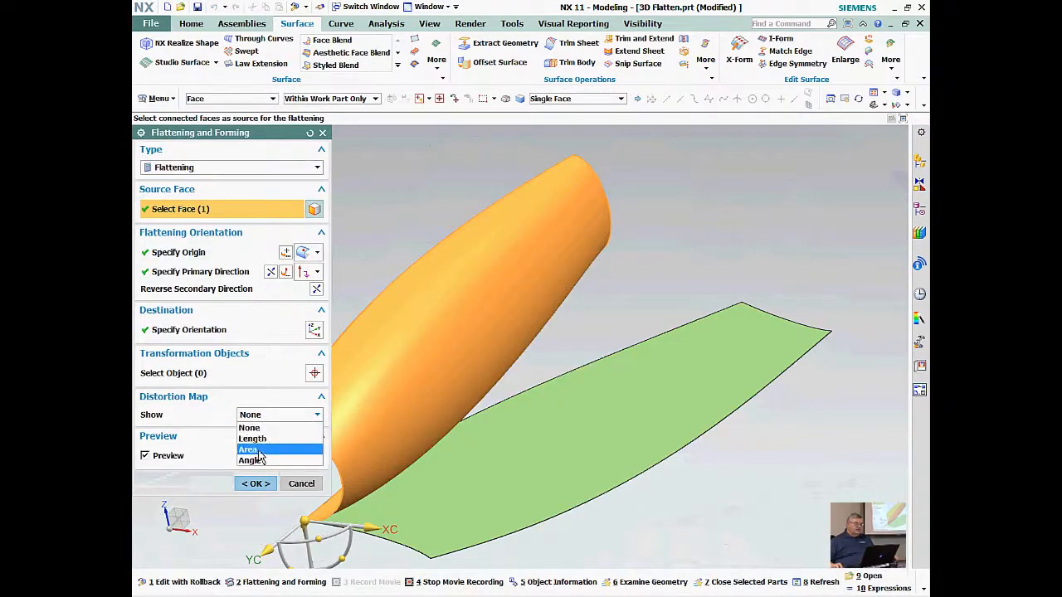
click(249, 449)
middle_drag(389, 375, 572, 491)
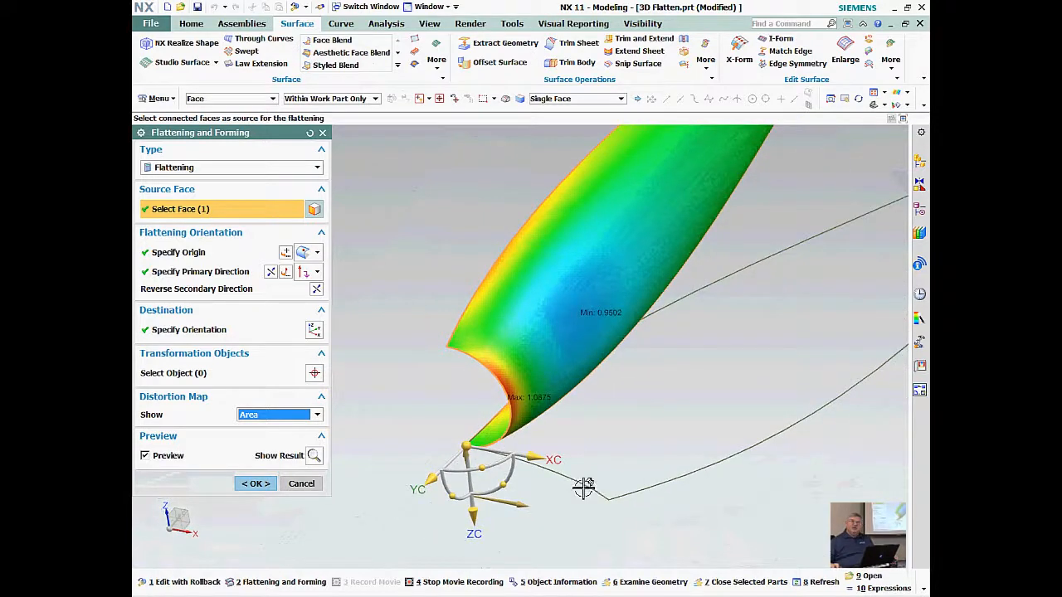
middle_drag(523, 421, 758, 327)
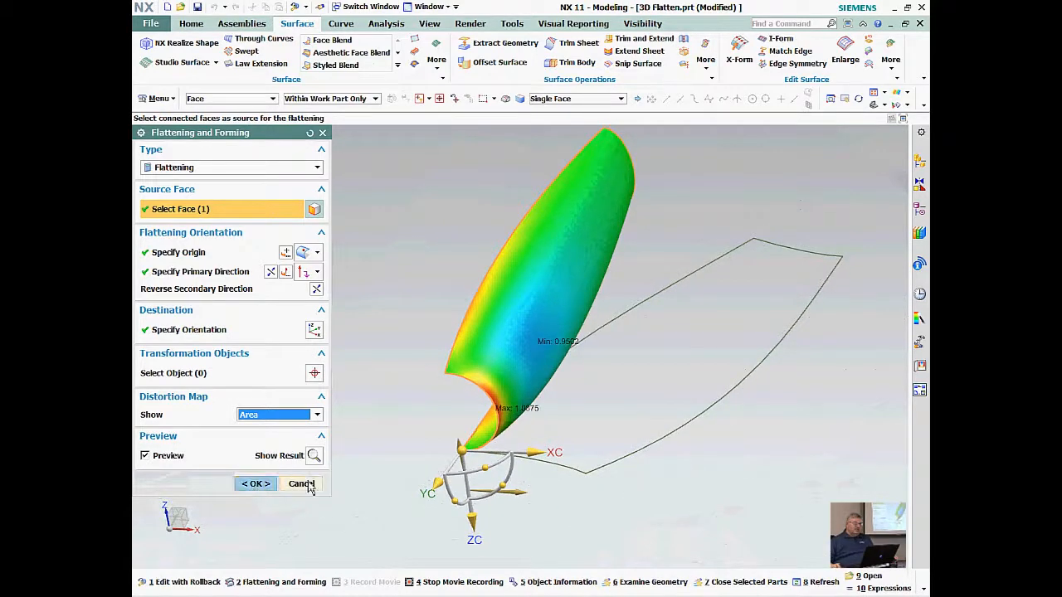
middle_drag(567, 331, 699, 234)
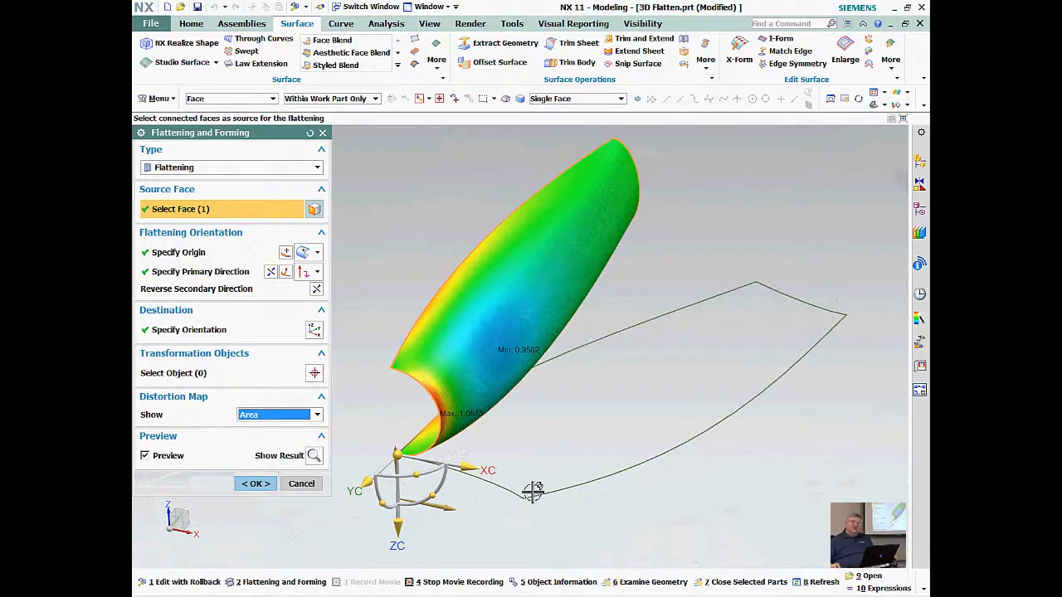
middle_drag(501, 428, 340, 446)
click(253, 484)
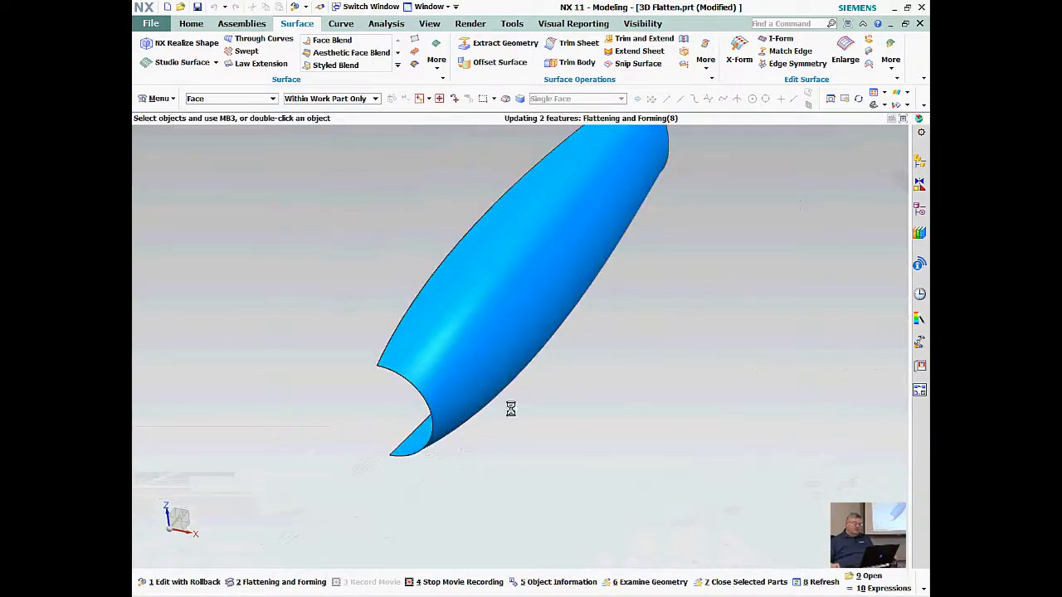
- Create an associative isocline curve on the curved blue surface with a single angle of 0 degrees
middle_drag(711, 301, 701, 219)
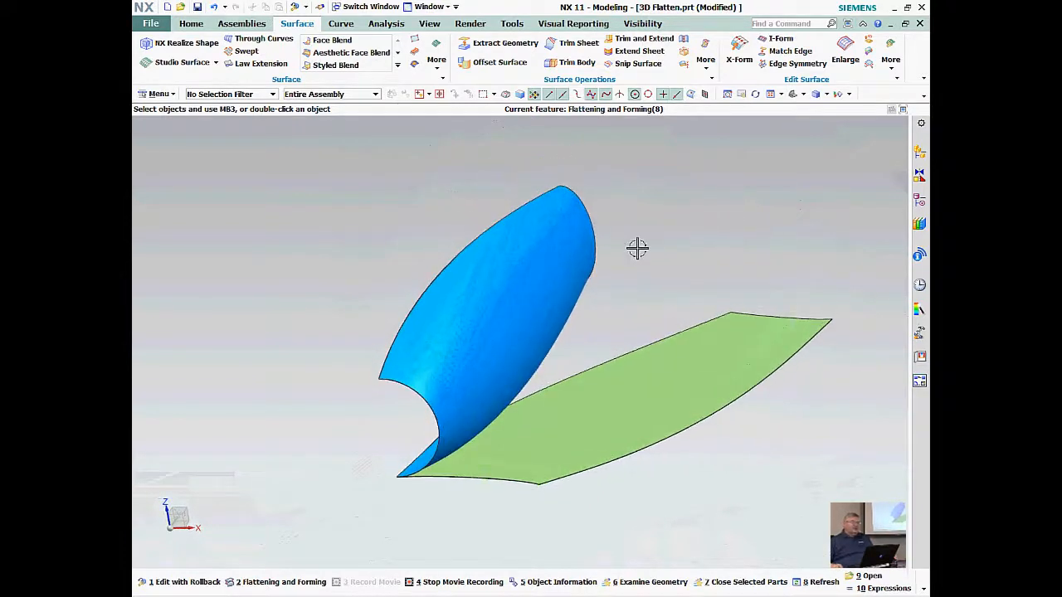
middle_drag(637, 248, 635, 247)
click(342, 24)
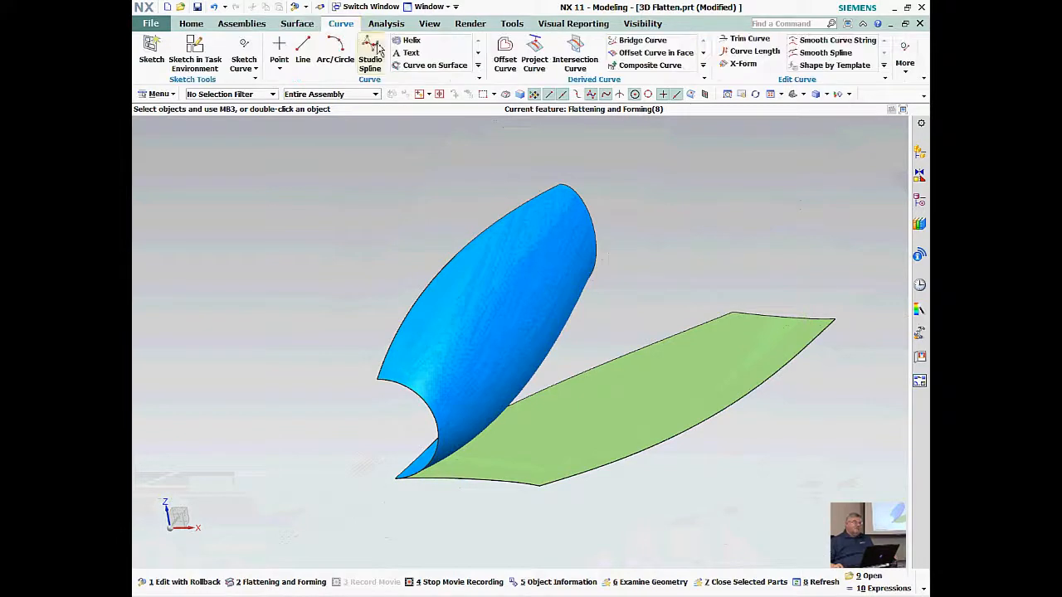
click(479, 66)
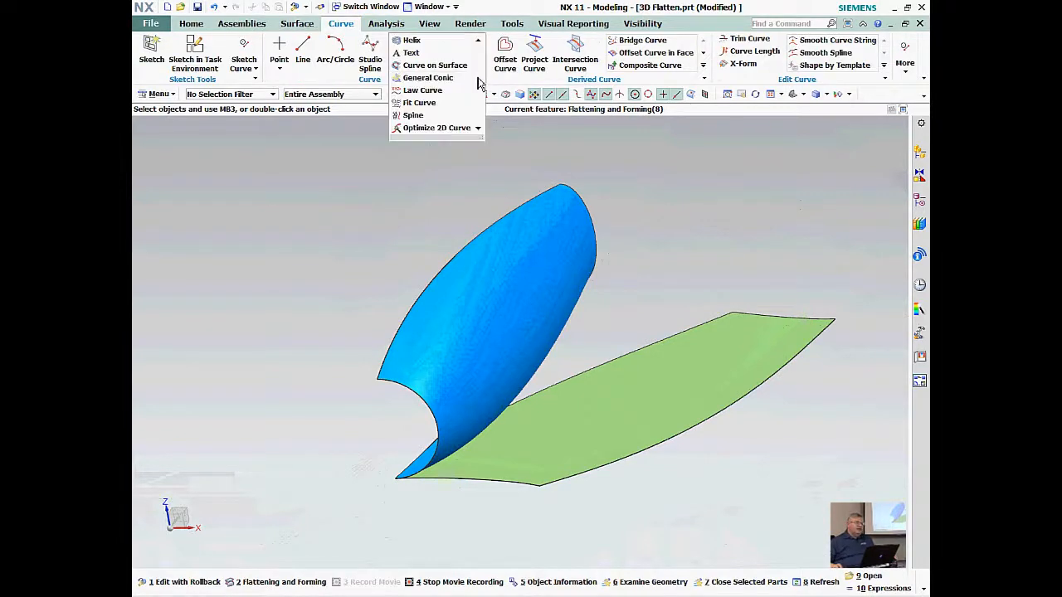
click(703, 79)
click(703, 79)
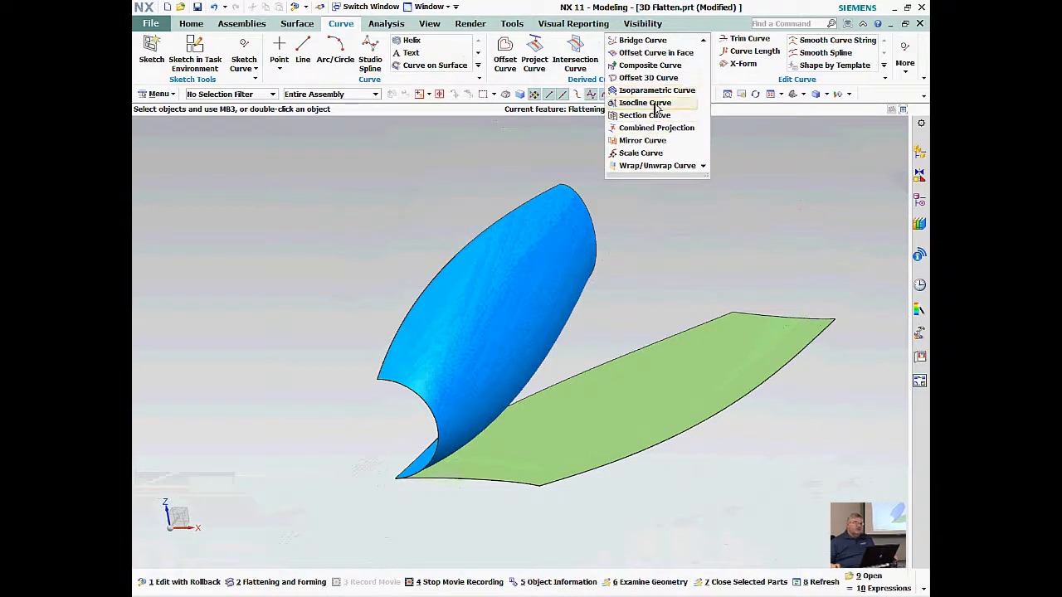
click(651, 103)
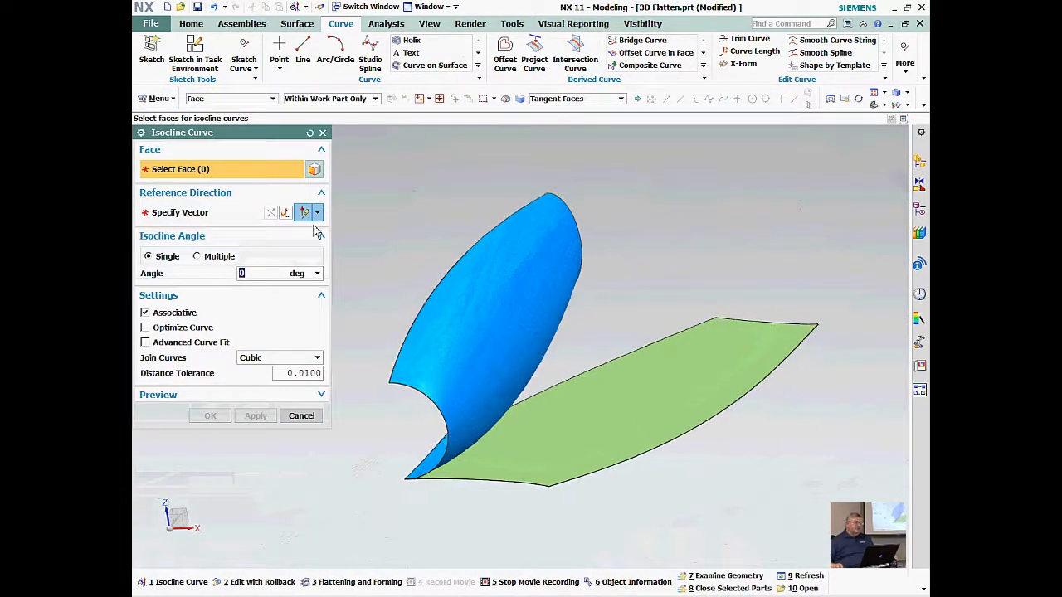
click(514, 298)
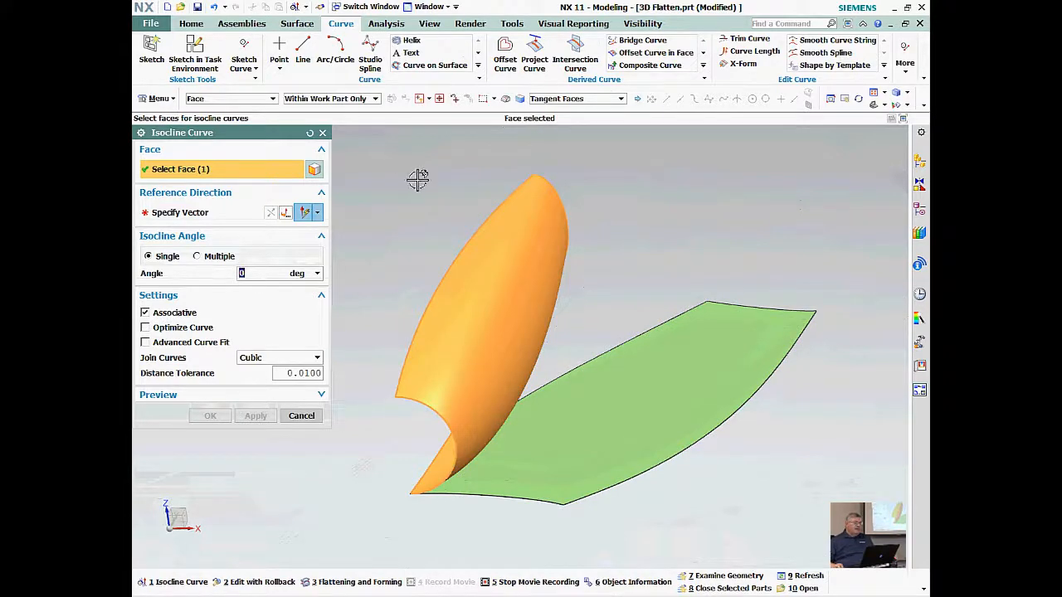
middle_click(422, 183)
middle_drag(424, 182, 920, 247)
click(484, 359)
click(208, 414)
- Reorder the model history so the isocline curve comes before the Flattening and Forming feature
click(922, 205)
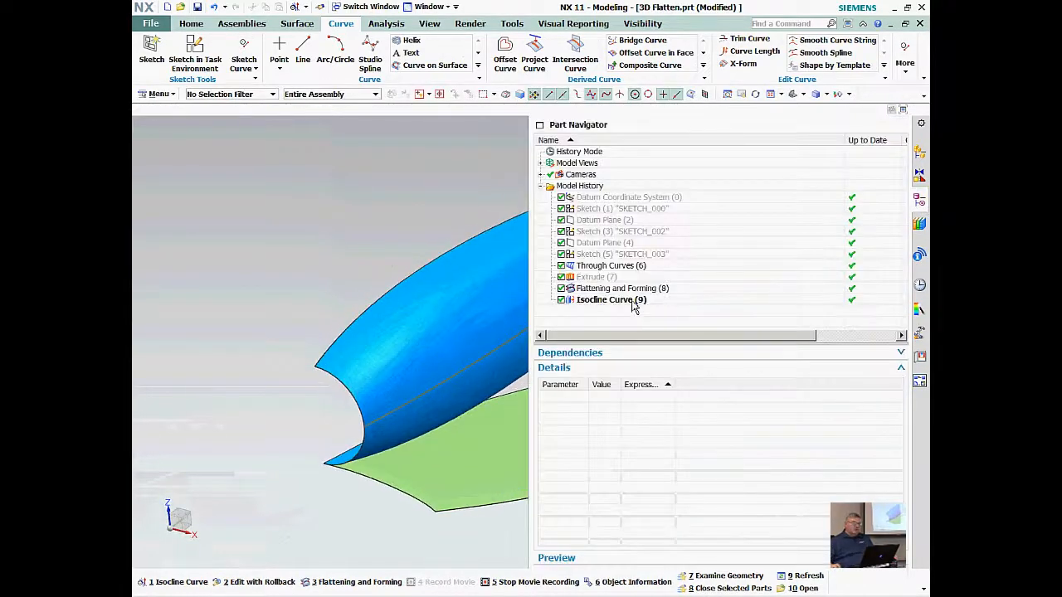
drag(635, 303, 649, 286)
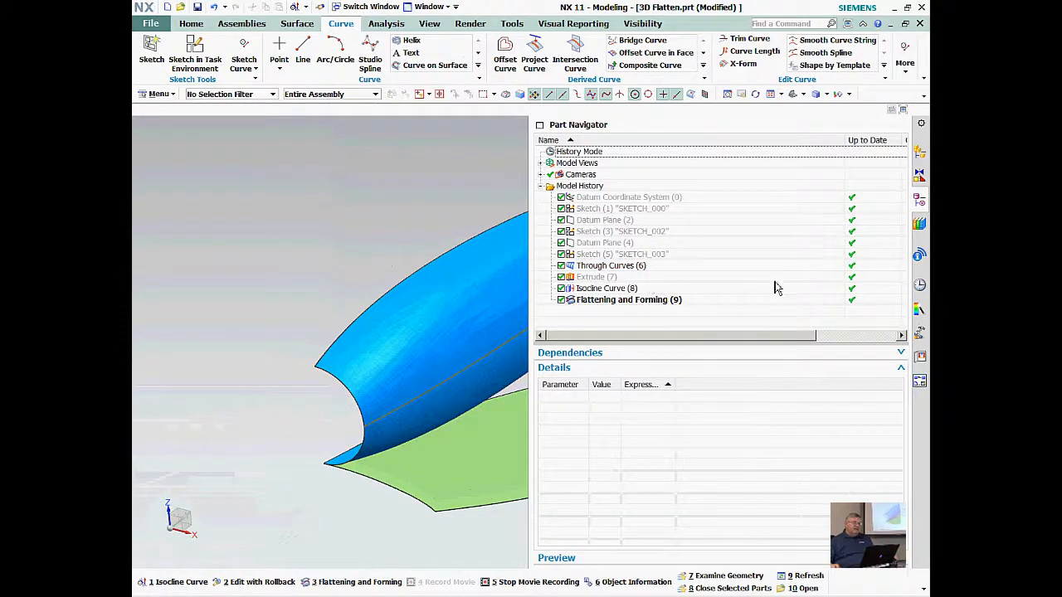
middle_drag(776, 288, 495, 309)
- Edit the flattening feature to include the isocline curve as a transformation object
double_click(467, 397)
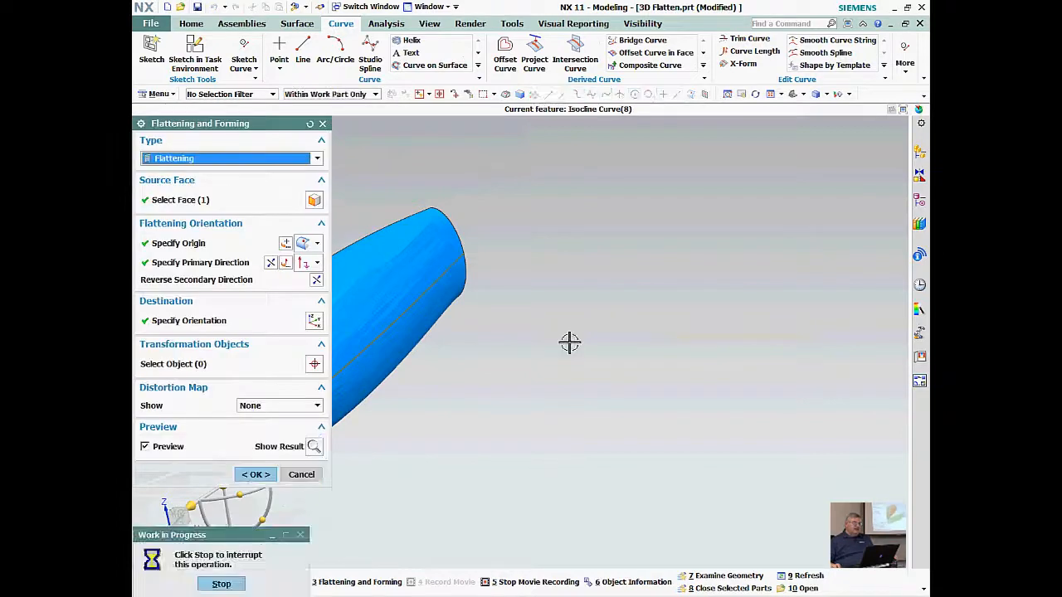
click(196, 374)
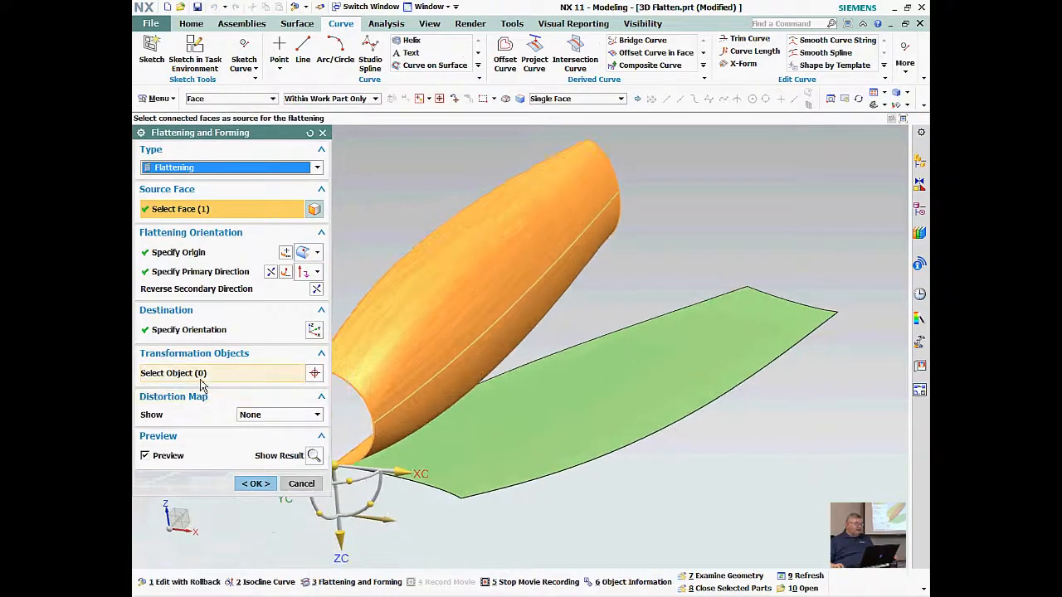
click(482, 333)
click(256, 483)
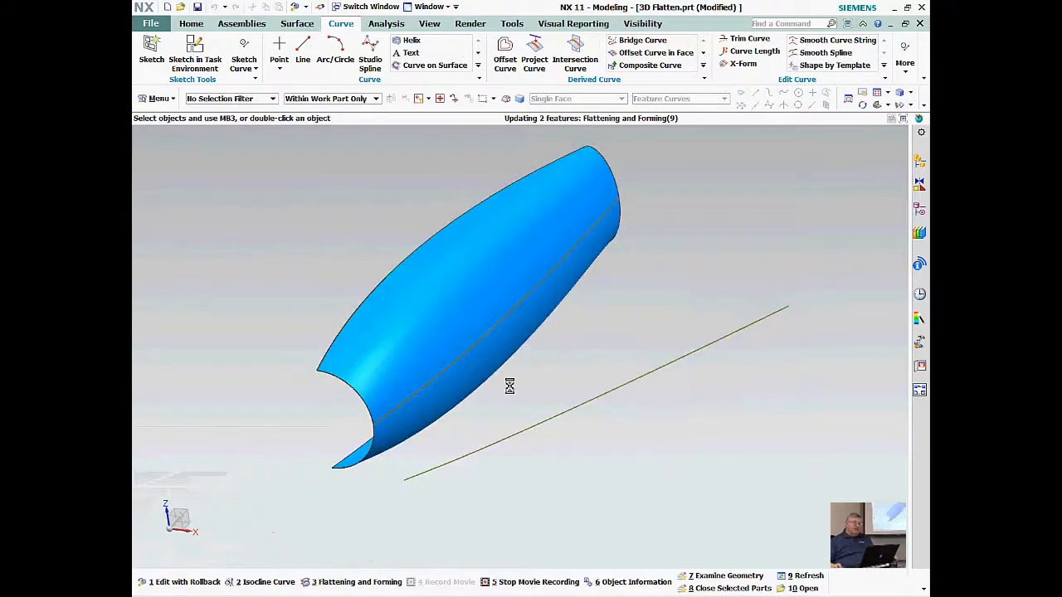
- Sketch a circle on the flattened sheet, centred on the flattened curve near the sheet's far end, and finish the sketch
mouse_move(427, 406)
middle_down()
mouse_move(766, 374)
mouse_move(559, 161)
mouse_move(357, 92)
middle_up()
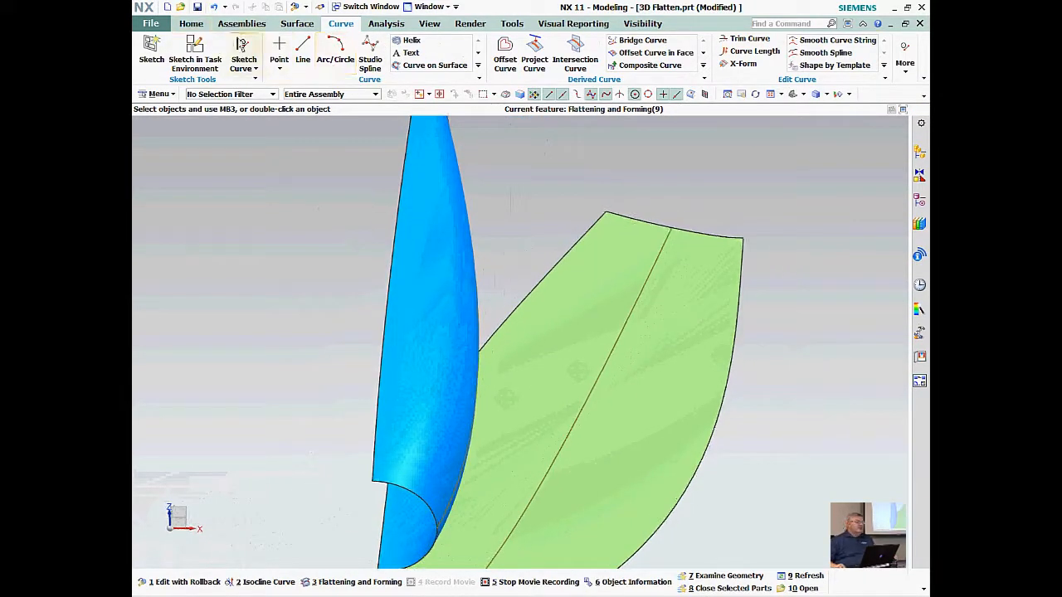
click(194, 49)
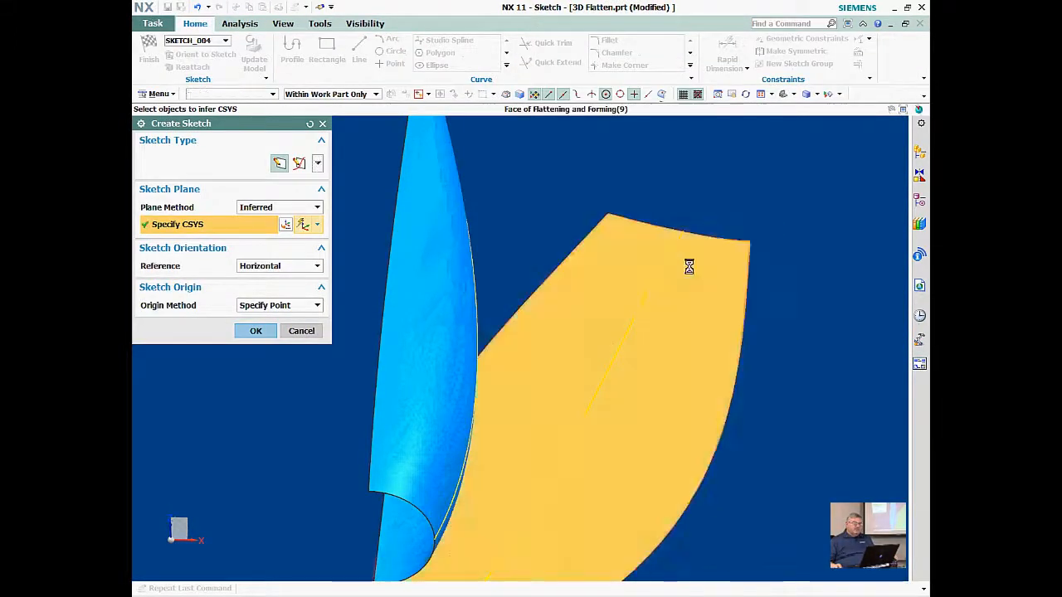
click(689, 266)
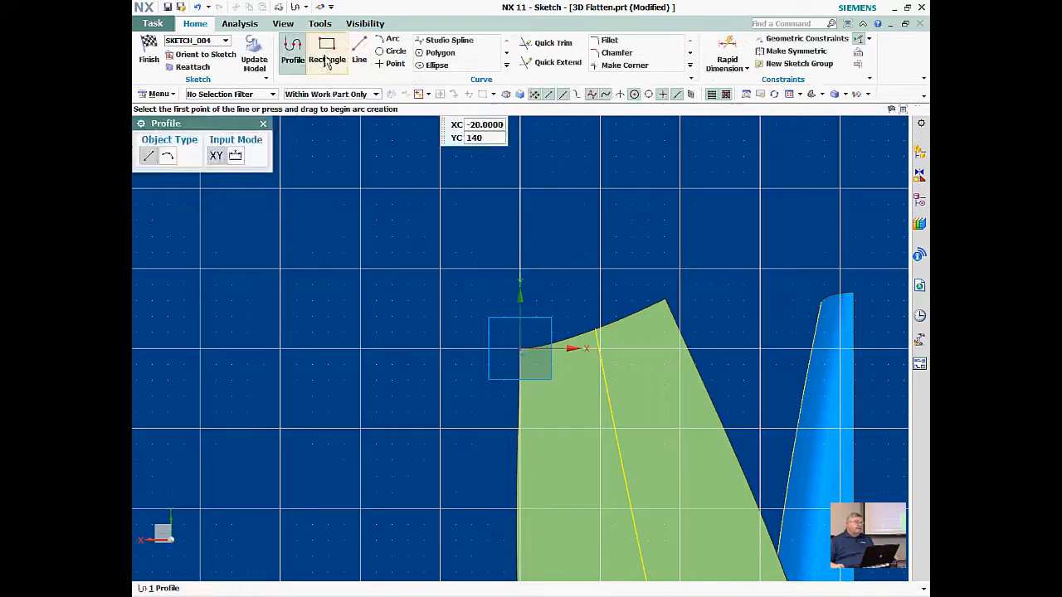
click(395, 55)
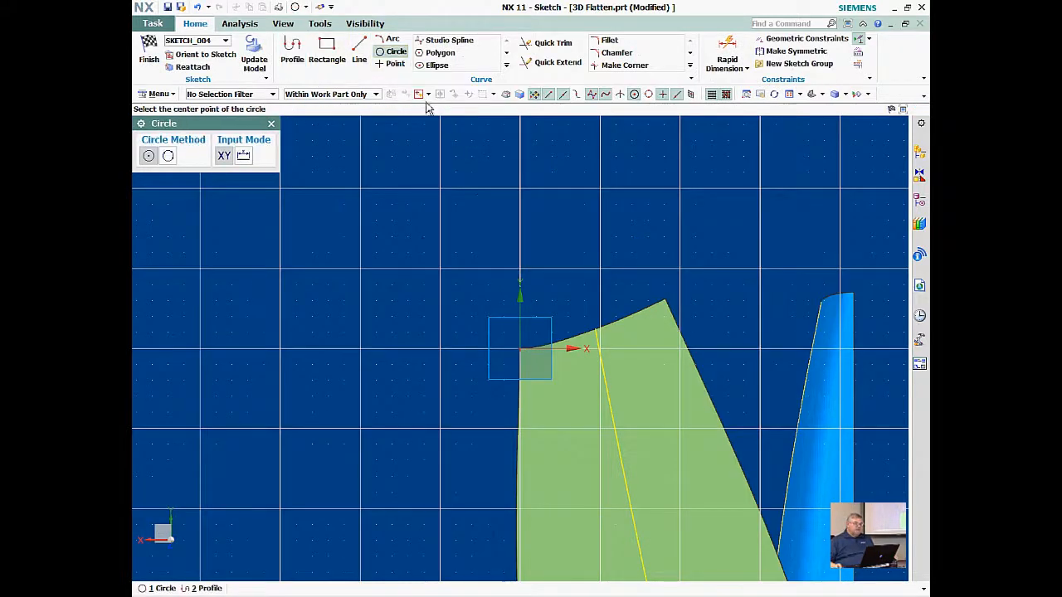
click(606, 378)
click(628, 396)
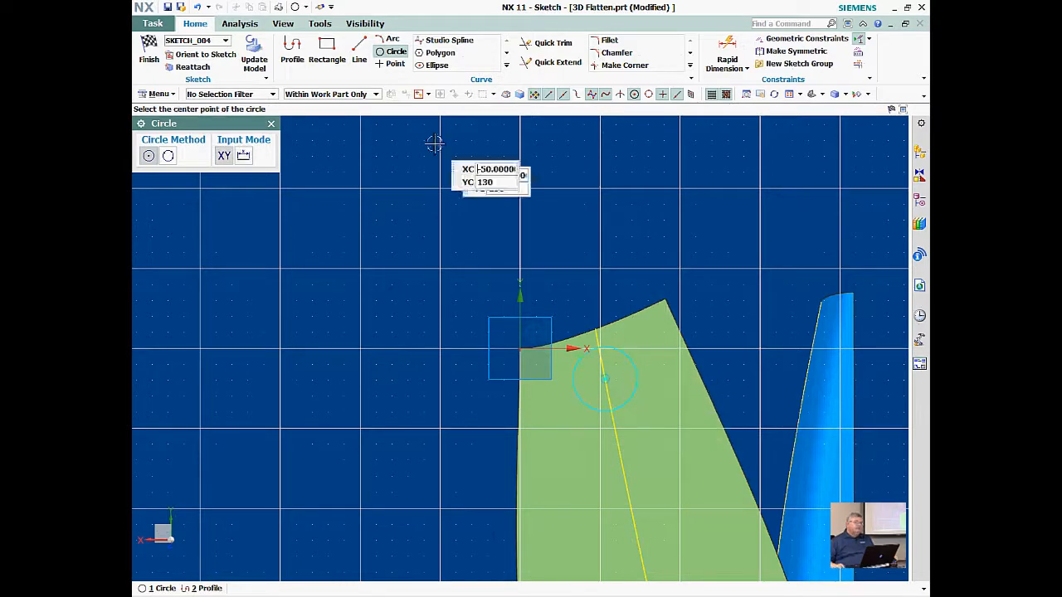
key(Escape)
key(ctrl+q)
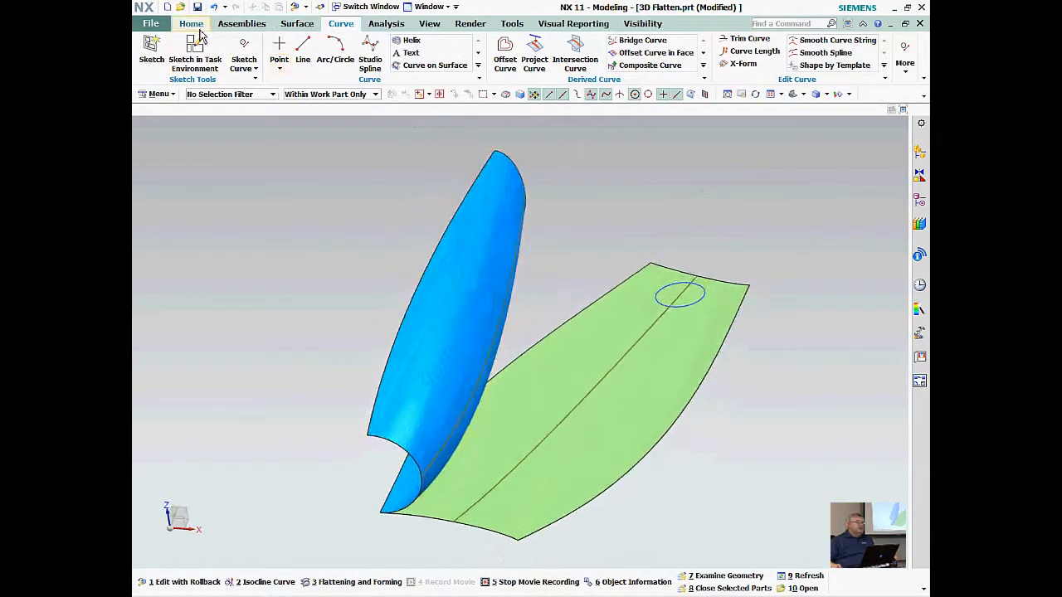
- Pattern the circle from its centre along the flattened curve, with the path reversed, a count of 7 and an 80% arc-length span
click(190, 23)
click(450, 68)
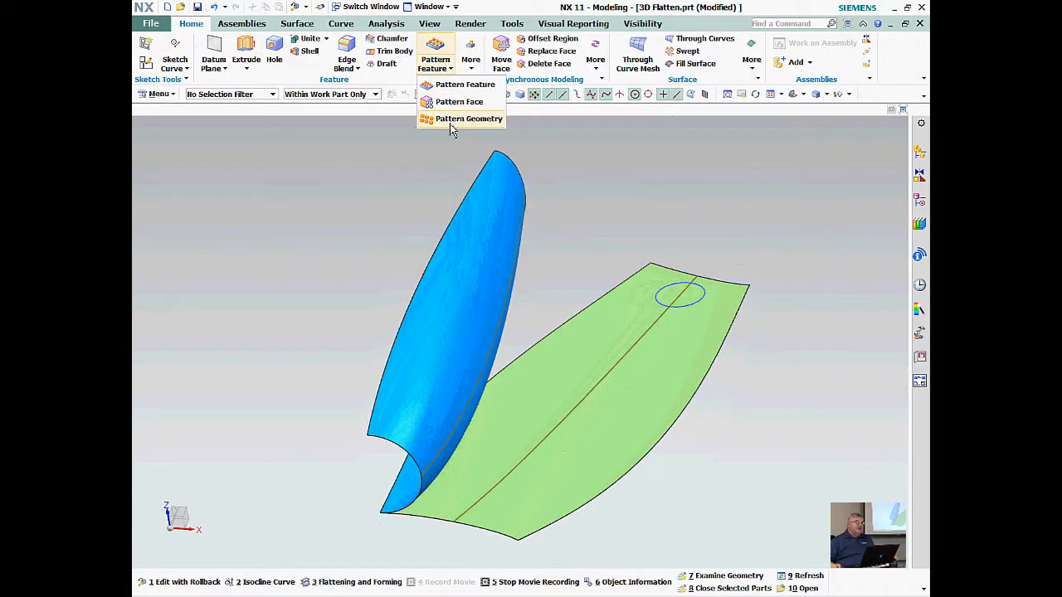
click(455, 118)
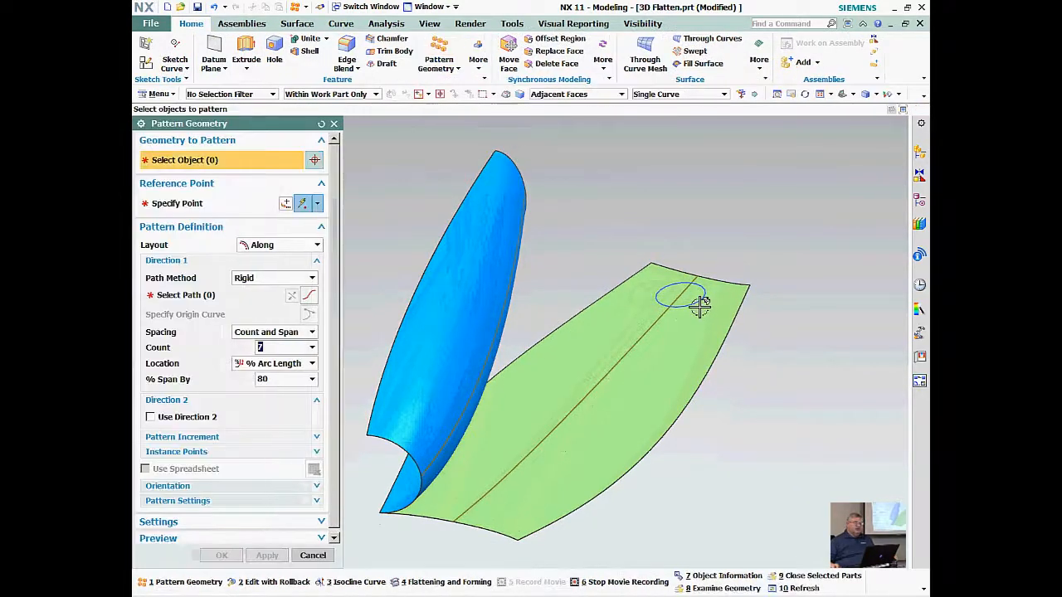
click(698, 306)
middle_drag(508, 297, 652, 233)
middle_click(652, 236)
click(568, 423)
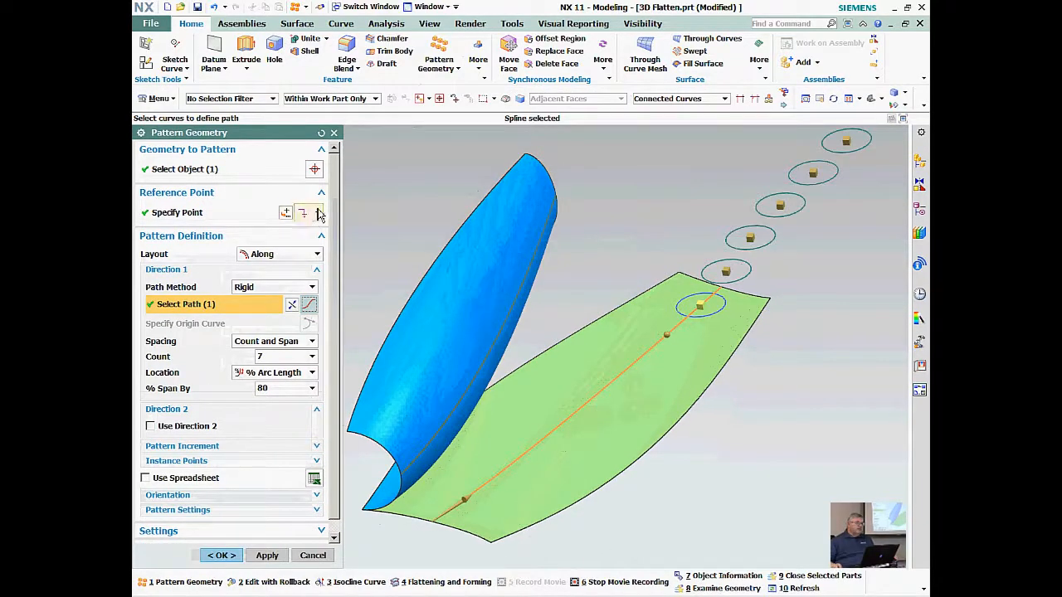
click(292, 305)
middle_drag(349, 291, 838, 245)
click(219, 555)
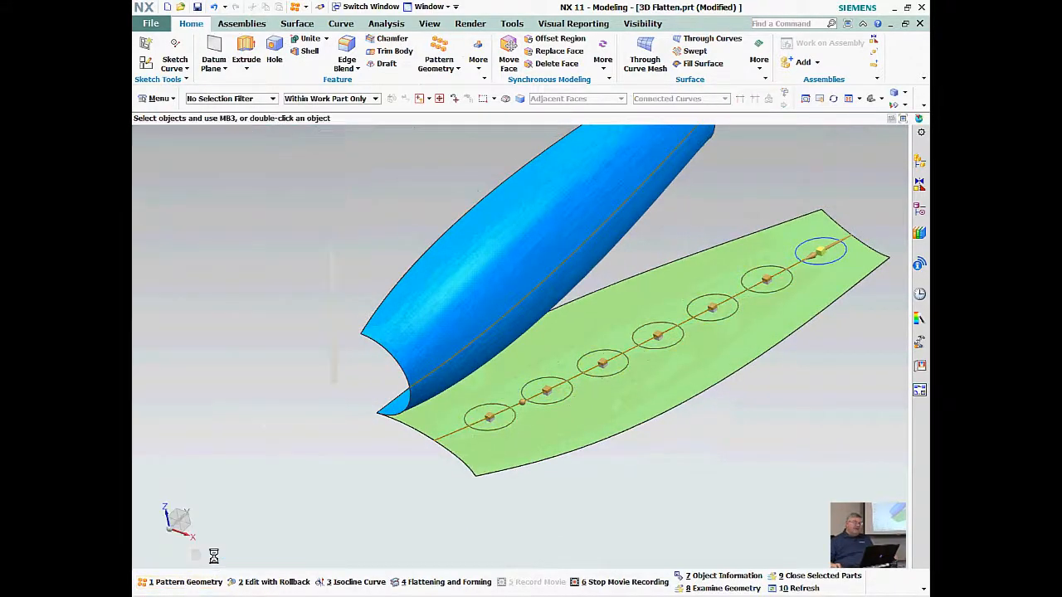
- Form the seven patterned circles back onto the curved surface using Forming and Reuse of the existing flattening feature, with Reverse Transformation on
middle_drag(855, 329, 781, 186)
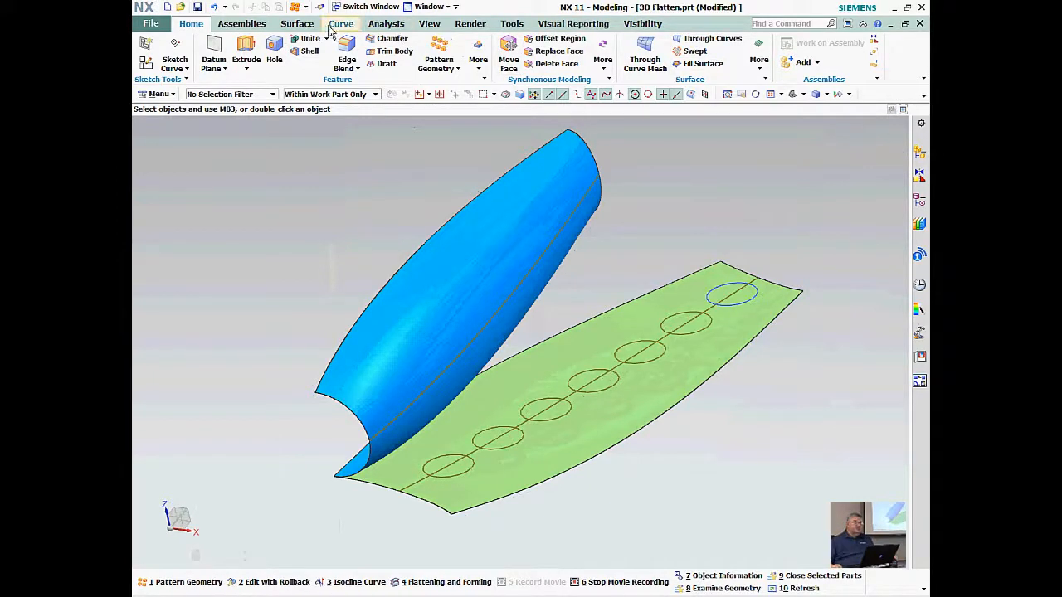
click(297, 23)
click(892, 71)
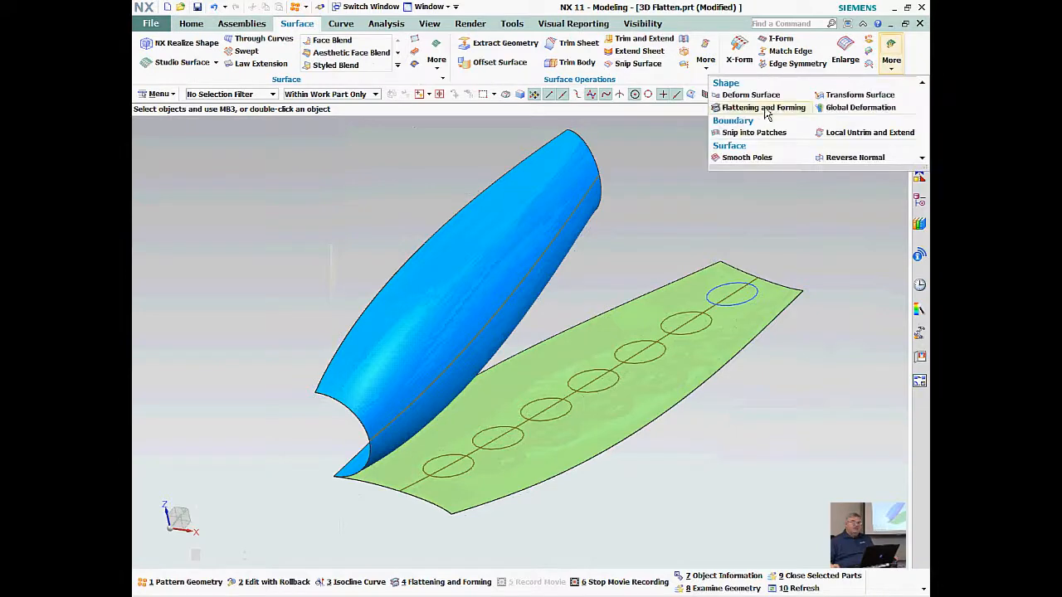
click(760, 109)
click(232, 171)
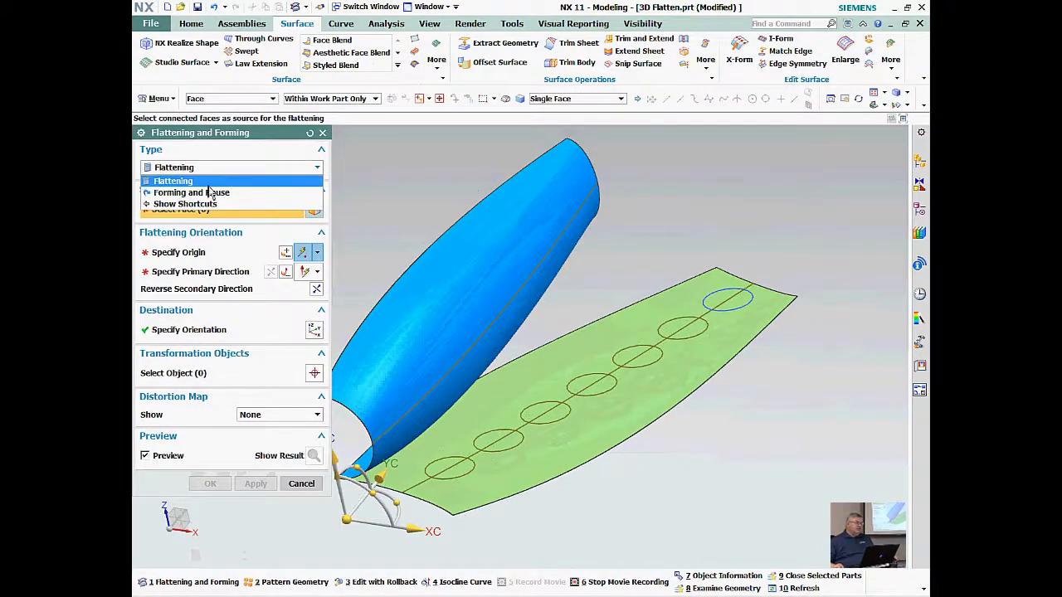
click(201, 194)
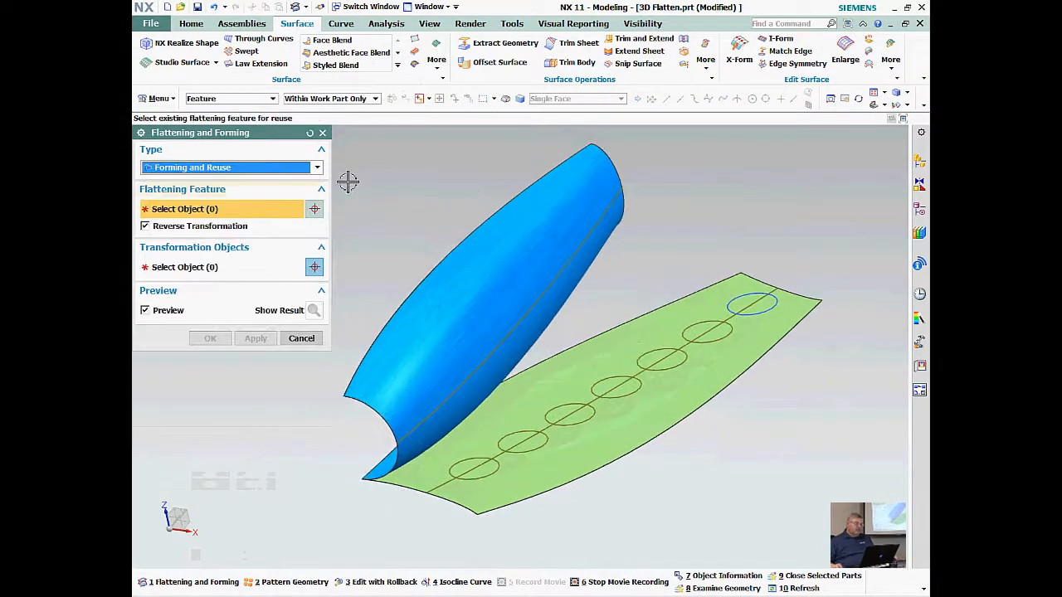
click(668, 338)
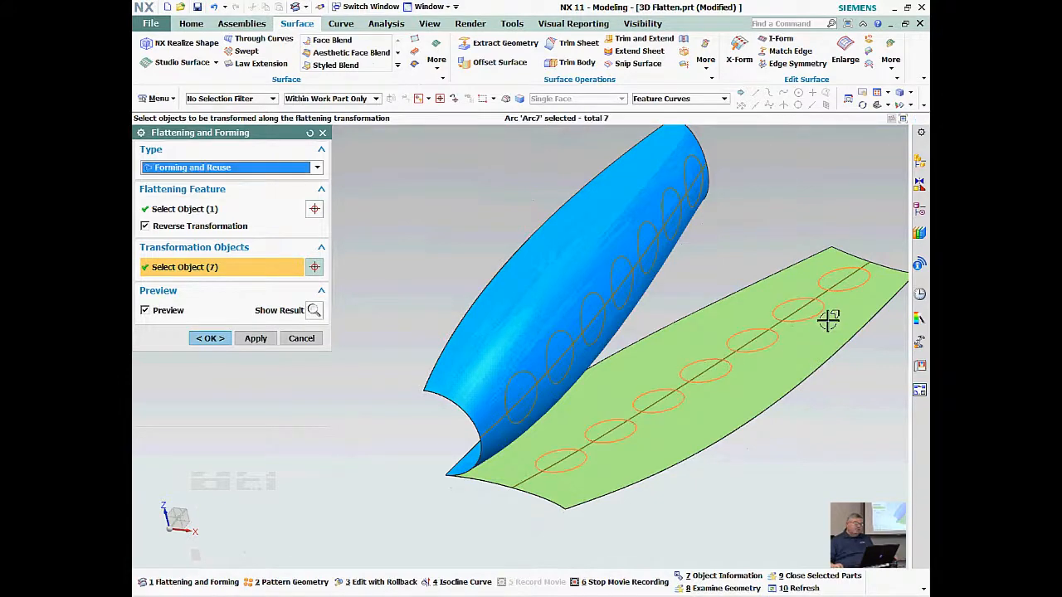
click(209, 339)
- Trim the curved sheet with the seven formed circles as boundaries, projected Normal to Face and keeping the surrounding region, to cut openings
middle_drag(238, 346, 572, 291)
click(572, 42)
click(557, 260)
middle_click(538, 232)
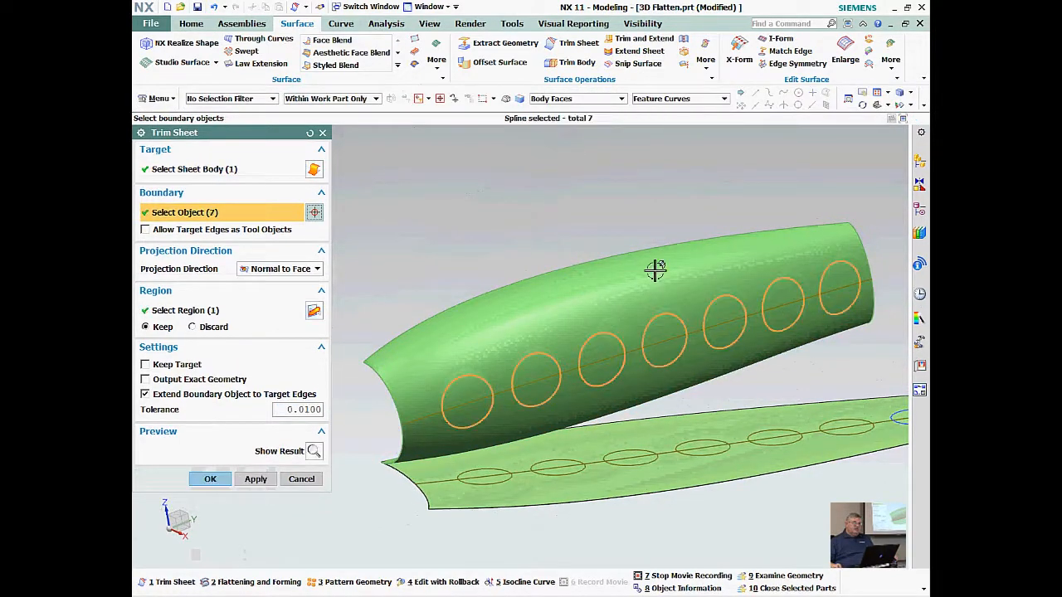
scroll(664, 282, up, 5)
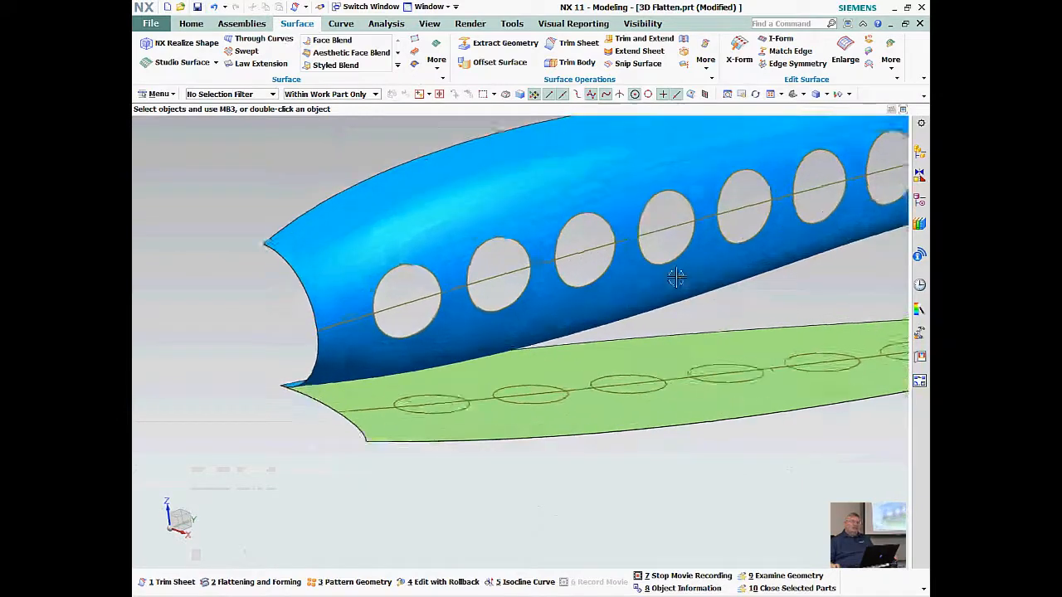
middle_drag(628, 300, 417, 330)
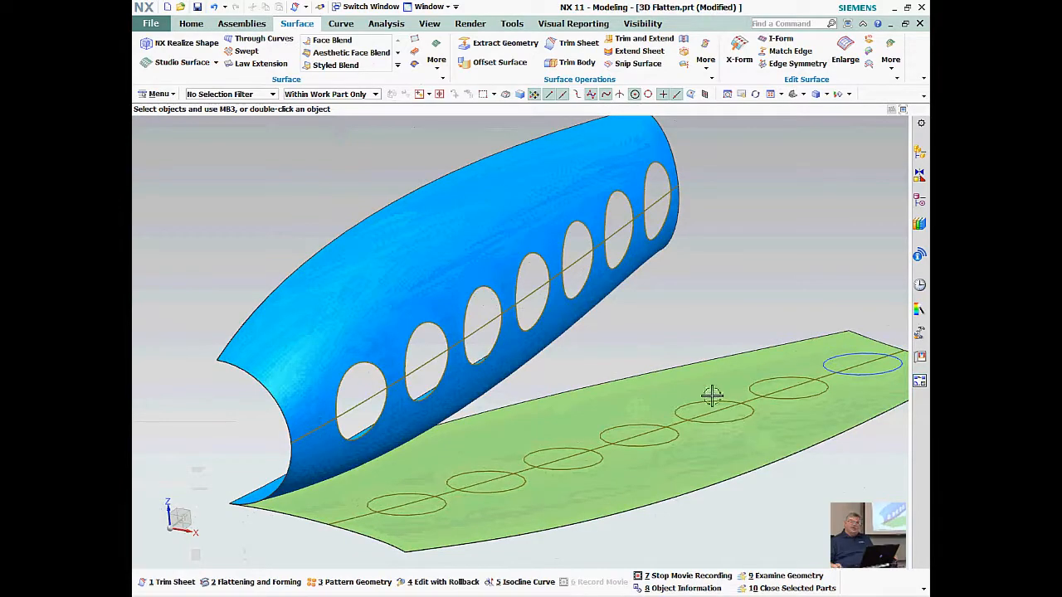
middle_drag(712, 397, 540, 294)
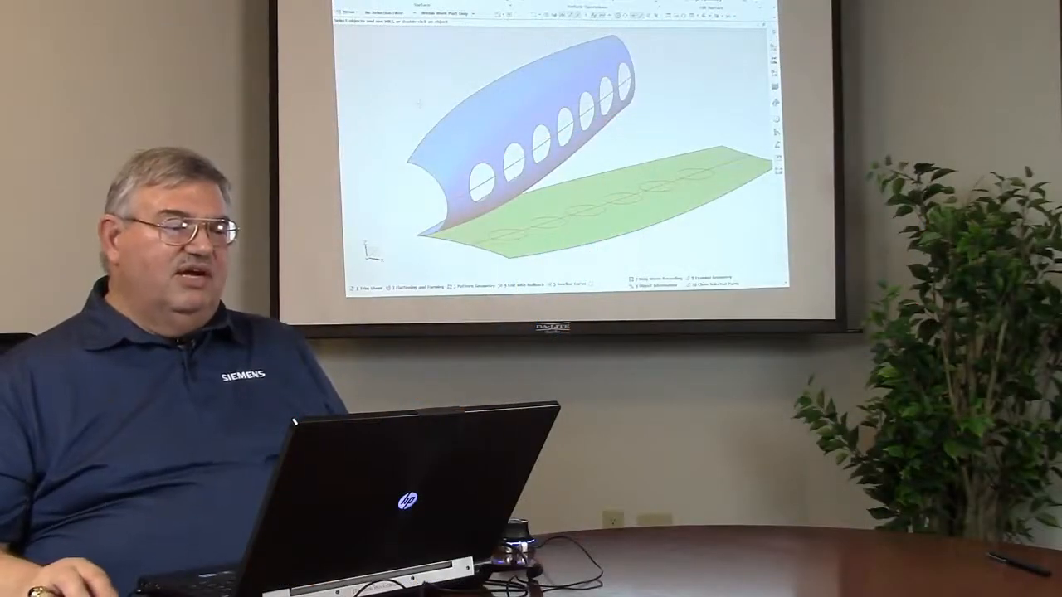